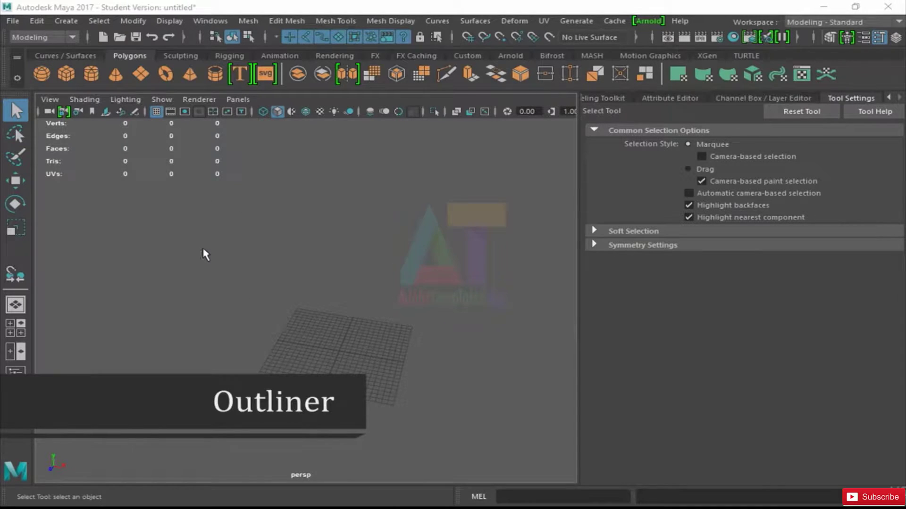
# - Drag across the viewport showing the subdivided polygon plane
pyautogui.moveTo(209, 214); pyautogui.dragTo(486, 451)
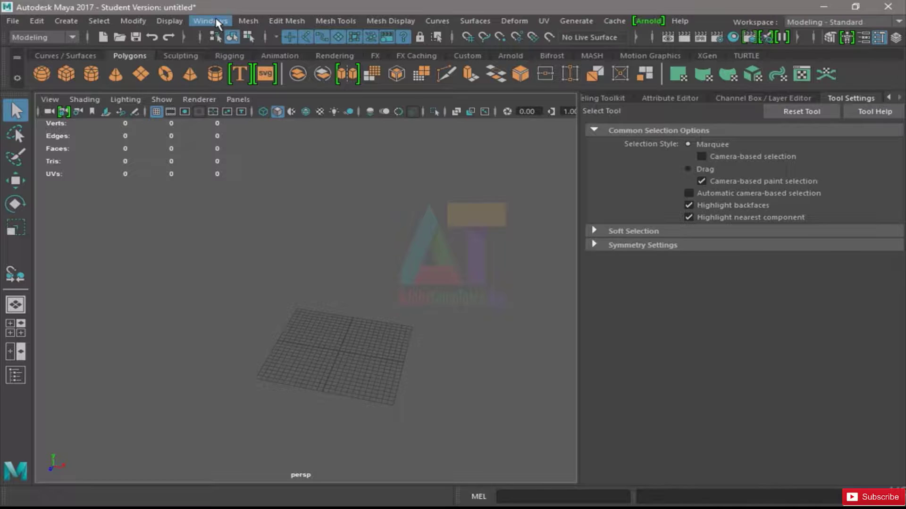
pyautogui.click(201, 20)
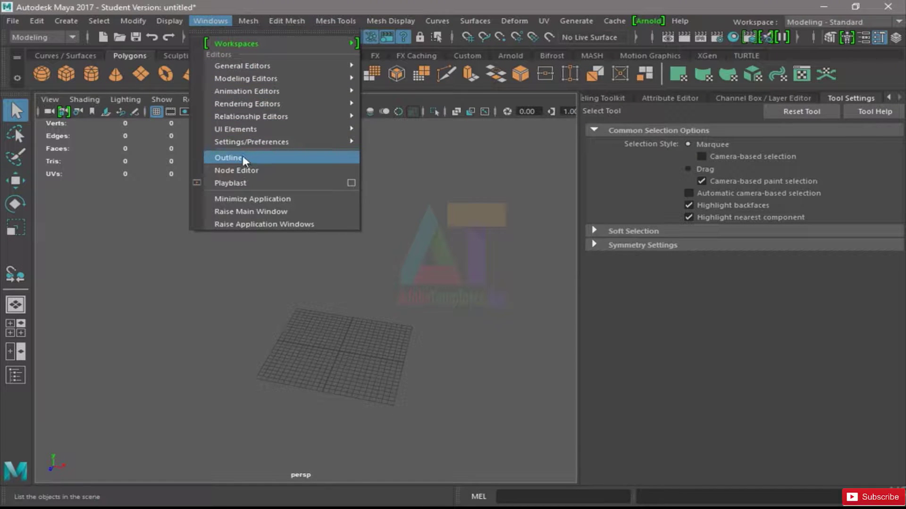
pyautogui.click(266, 154)
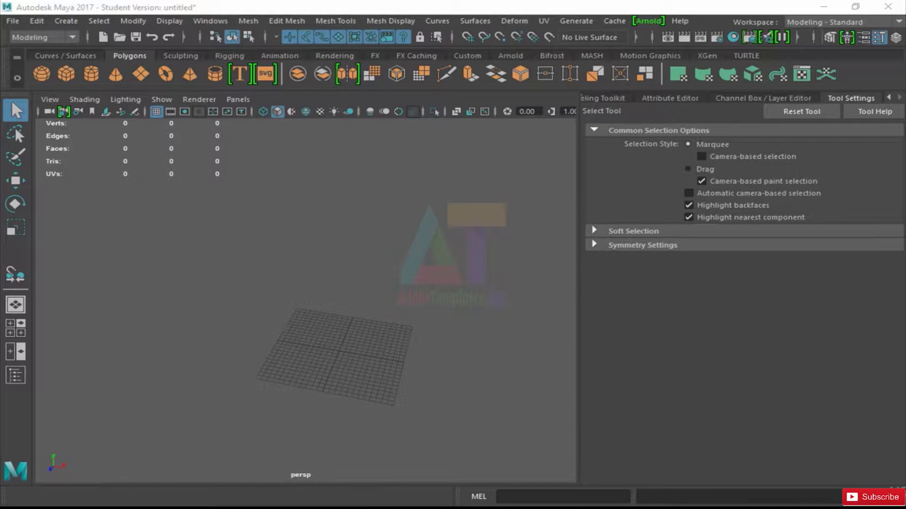
pyautogui.moveTo(15, 126); pyautogui.dragTo(2, 191)
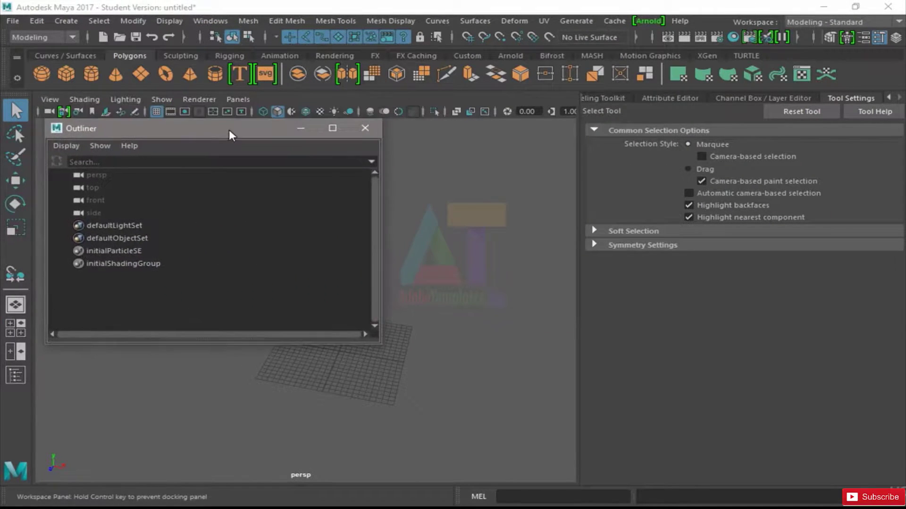
pyautogui.moveTo(3, 191); pyautogui.dragTo(231, 133)
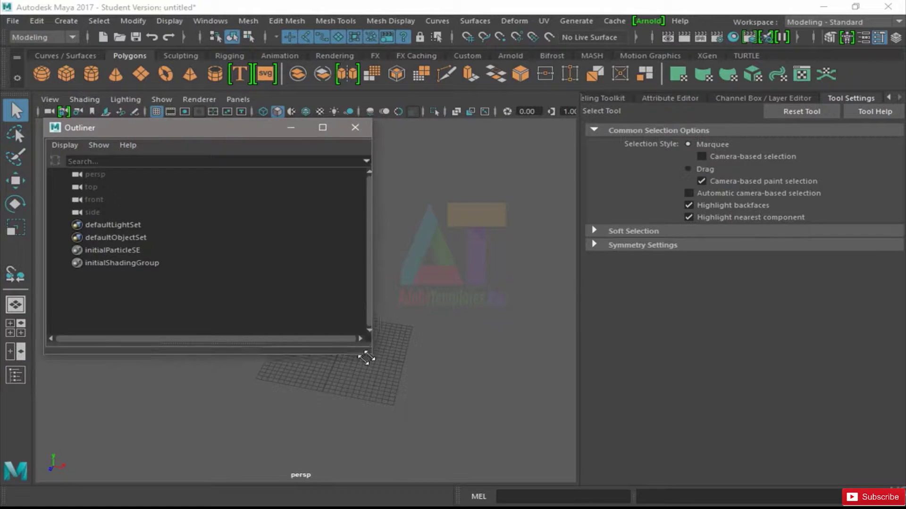
pyautogui.moveTo(380, 349); pyautogui.dragTo(258, 483)
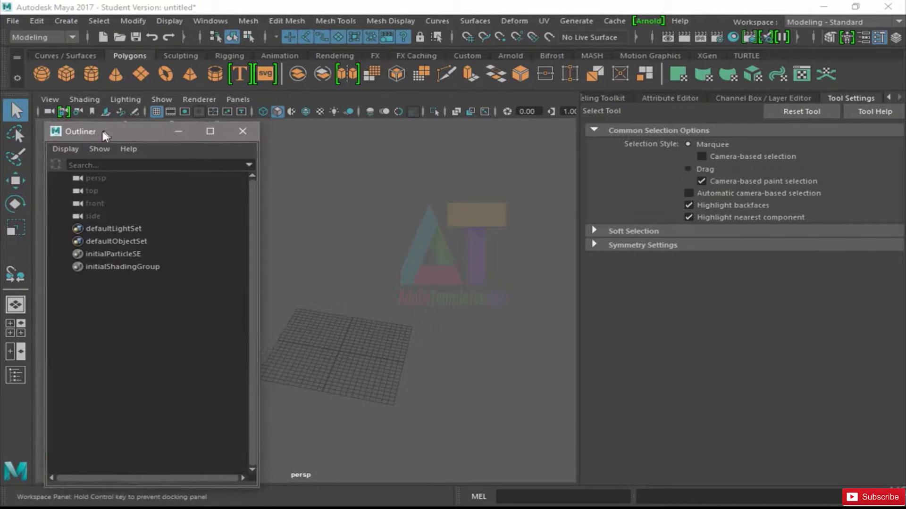
pyautogui.moveTo(127, 134); pyautogui.dragTo(89, 136)
pyautogui.click(251, 132)
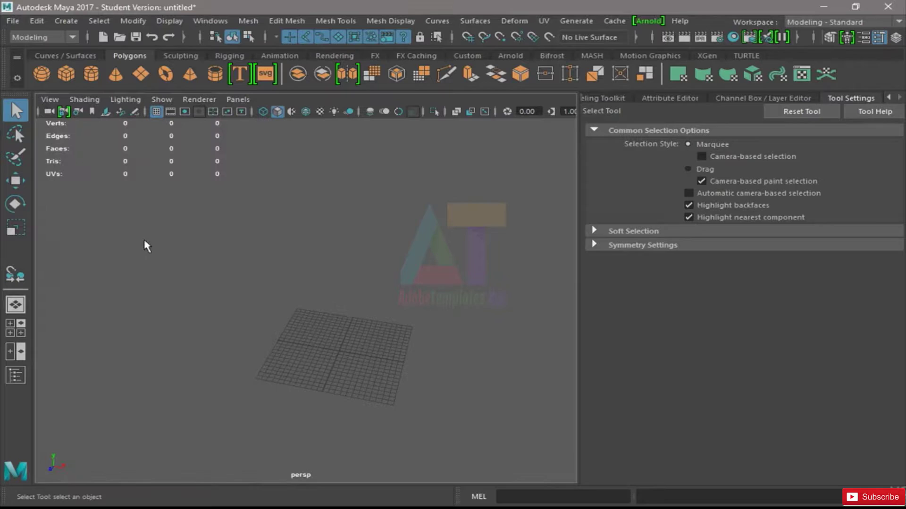
# - Use a Front/Persp layout with the front pane replaced by an Outliner, narrowed beside a wider perspective view
pyautogui.click(21, 358)
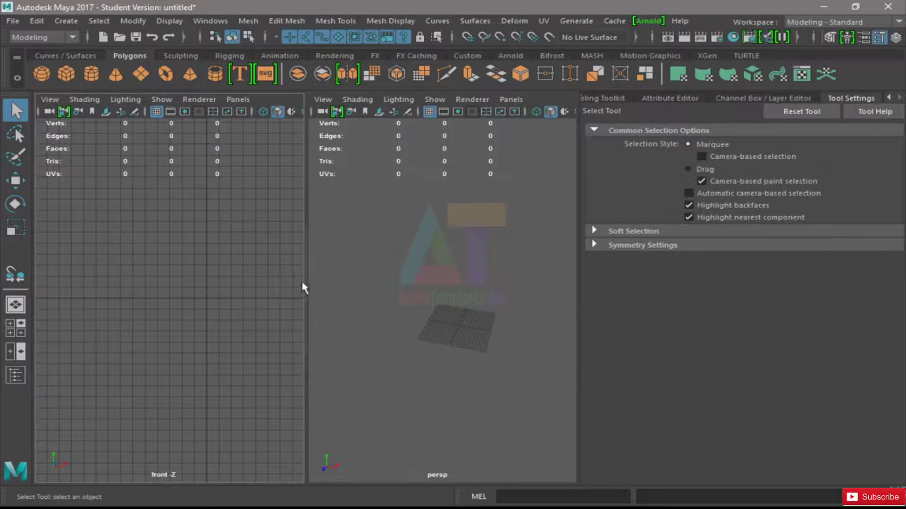
pyautogui.moveTo(306, 287); pyautogui.dragTo(273, 285)
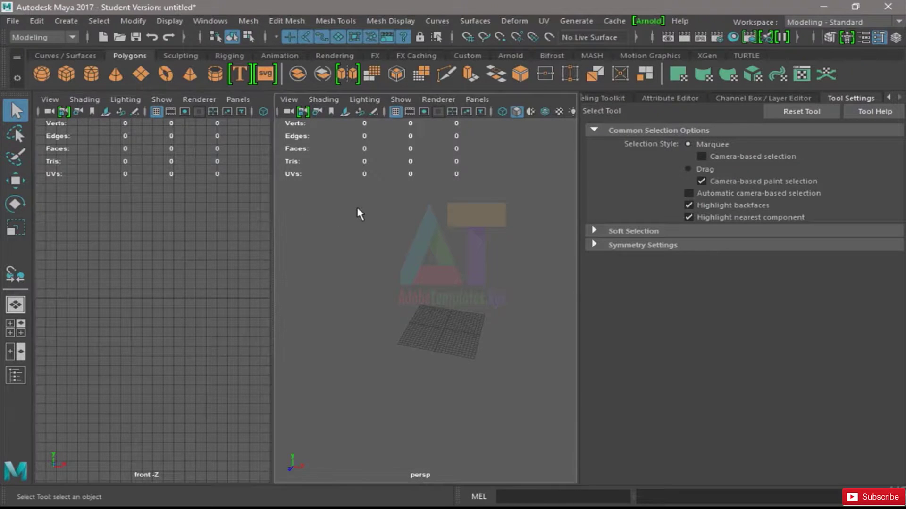
pyautogui.click(241, 101)
pyautogui.moveTo(255, 166)
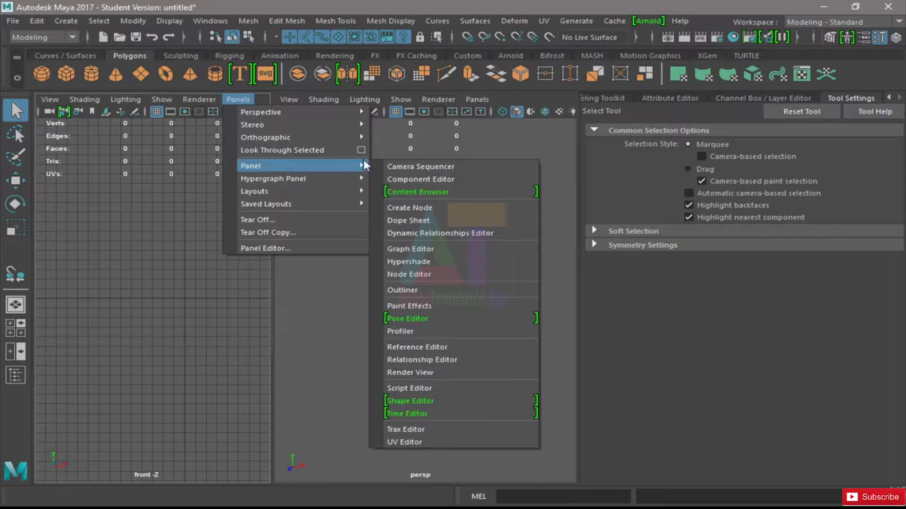
pyautogui.click(434, 289)
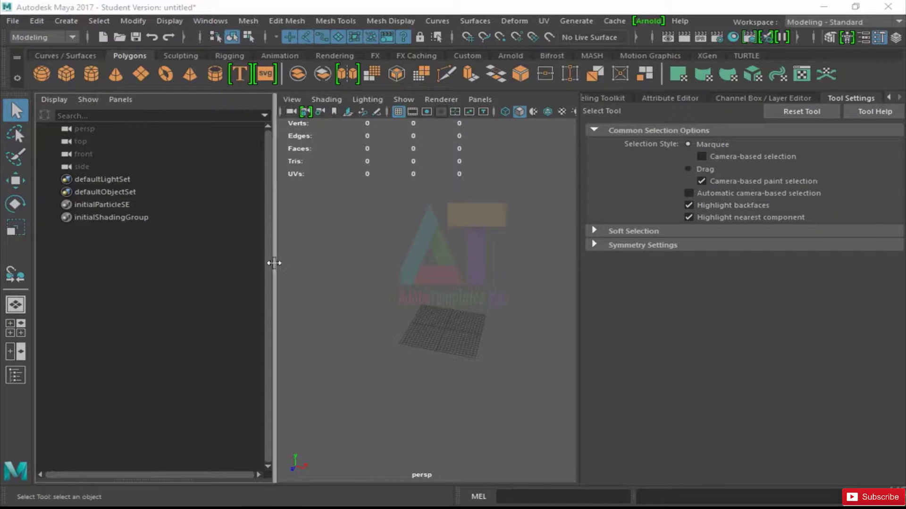
pyautogui.moveTo(271, 264); pyautogui.dragTo(215, 255)
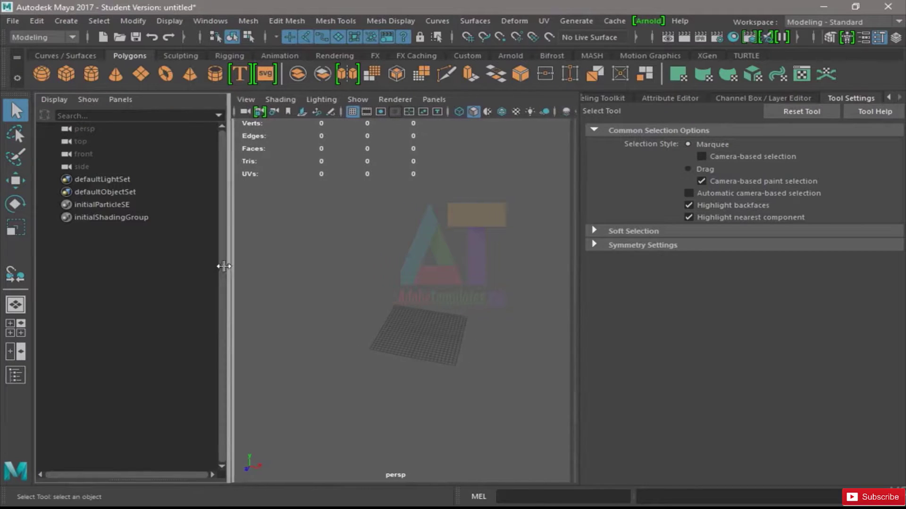
pyautogui.click(119, 220)
pyautogui.click(97, 125)
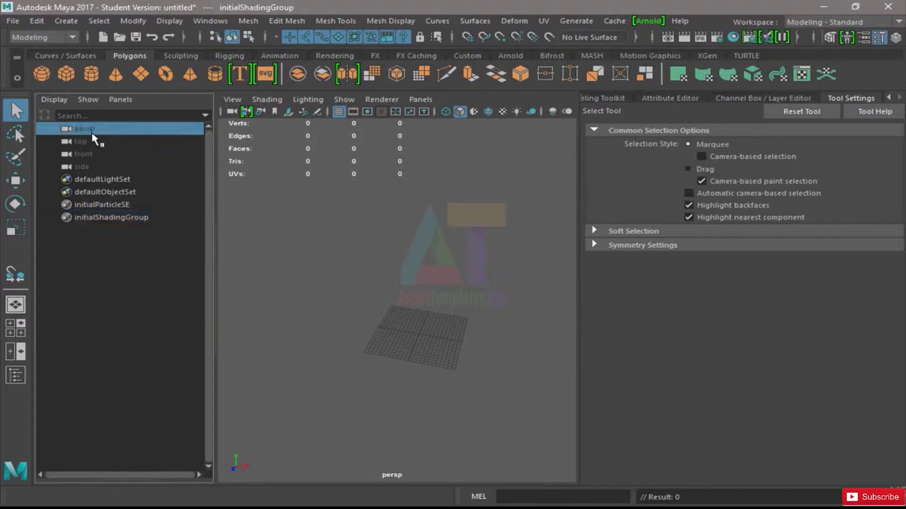
pyautogui.click(93, 141)
pyautogui.click(97, 130)
pyautogui.click(94, 141)
pyautogui.click(98, 167)
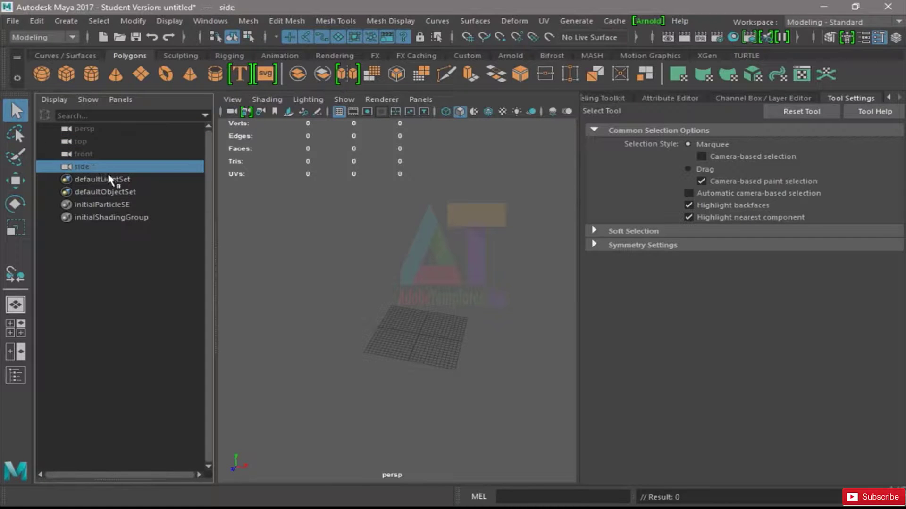
pyautogui.click(125, 181)
pyautogui.keyDown('shift'); pyautogui.click(119, 218); pyautogui.keyUp('shift')
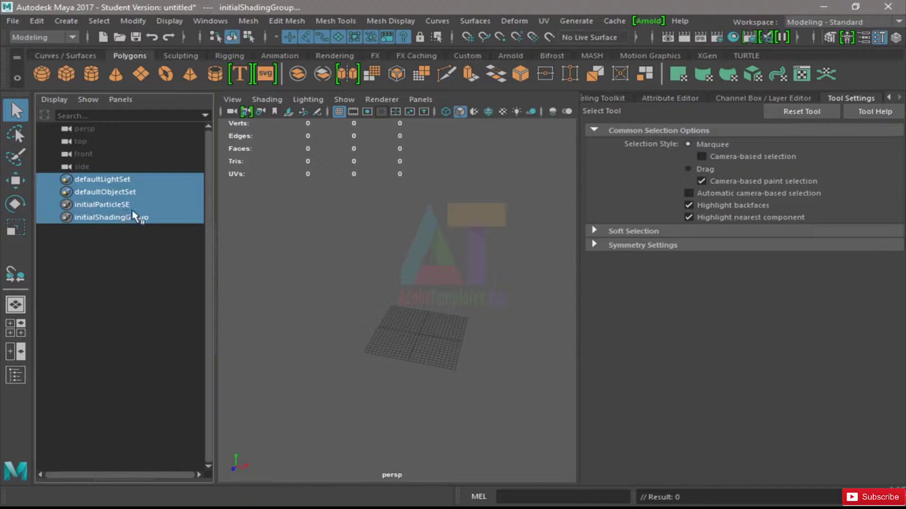
pyautogui.keyDown('alt'); pyautogui.moveTo(457, 335); pyautogui.dragTo(437, 321, button='right'); pyautogui.keyUp('alt')
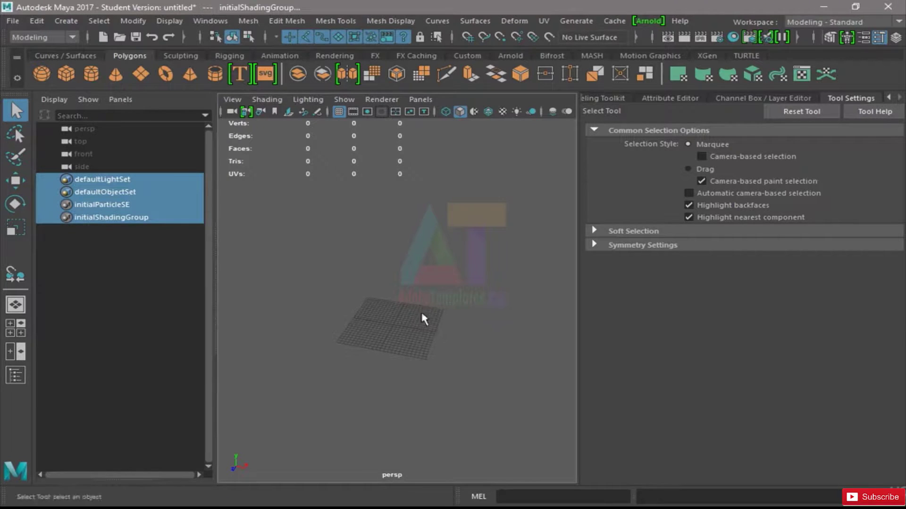
pyautogui.click(132, 273)
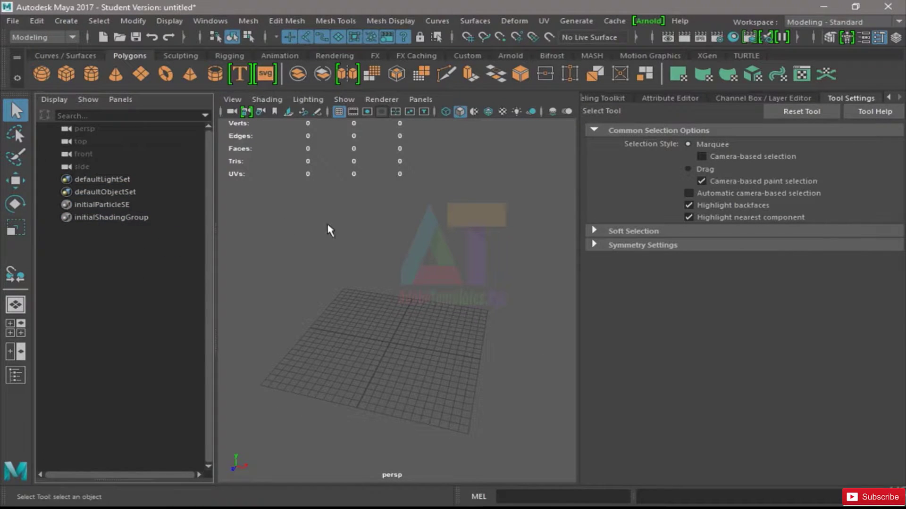
pyautogui.moveTo(330, 228)
pyautogui.keyDown('alt'); pyautogui.mouseDown(button='middle')
pyautogui.moveTo(435, 311)
pyautogui.moveTo(370, 259)
pyautogui.mouseUp(button='middle'); pyautogui.keyUp('alt')
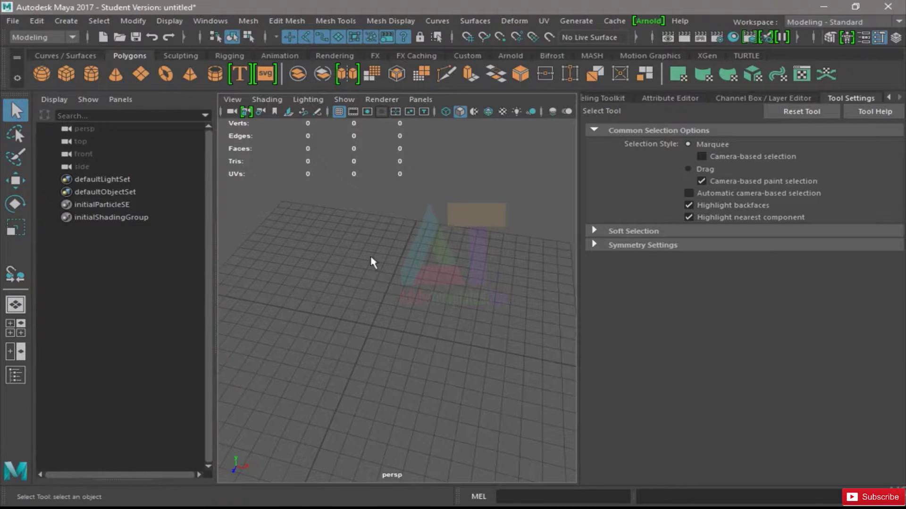
# - Create a polygon cube and frame it larger in the centre of the view
pyautogui.click(68, 80)
pyautogui.keyDown('alt'); pyautogui.moveTo(396, 344); pyautogui.dragTo(517, 356, button='right'); pyautogui.keyUp('alt')
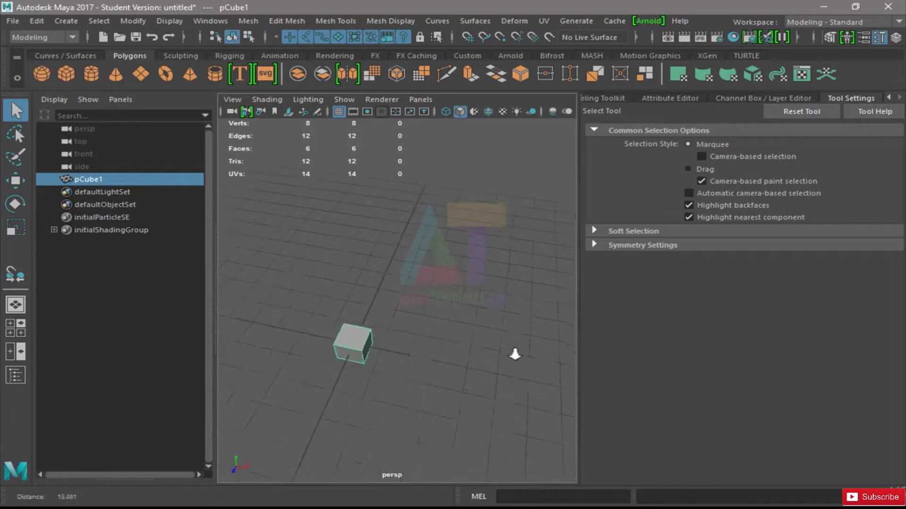
pyautogui.moveTo(518, 356)
pyautogui.keyDown('alt'); pyautogui.mouseDown(button='middle')
pyautogui.moveTo(365, 325)
pyautogui.moveTo(415, 317)
pyautogui.mouseUp(button='middle'); pyautogui.keyUp('alt')
pyautogui.keyDown('alt'); pyautogui.moveTo(415, 317); pyautogui.dragTo(453, 321, button='right'); pyautogui.keyUp('alt')
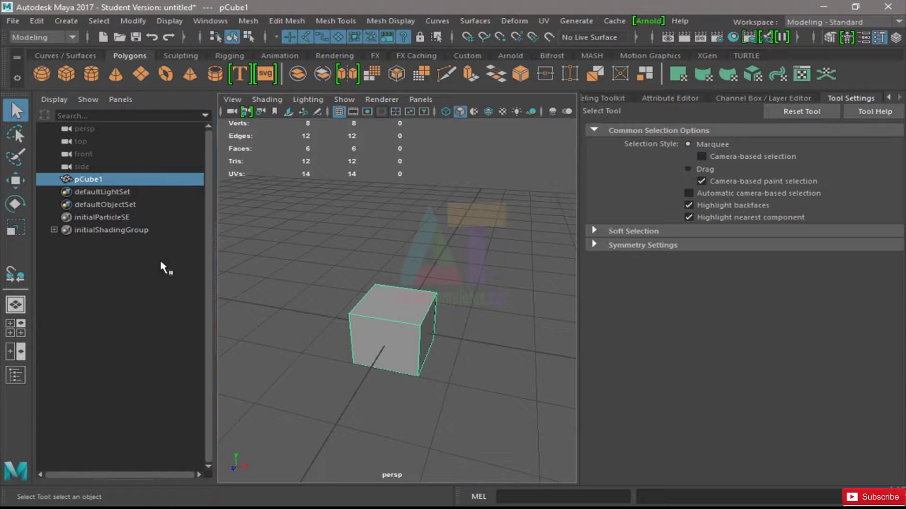
# - Add a polygon cylinder and move it up along Y
pyautogui.click(91, 74)
pyautogui.press('w')
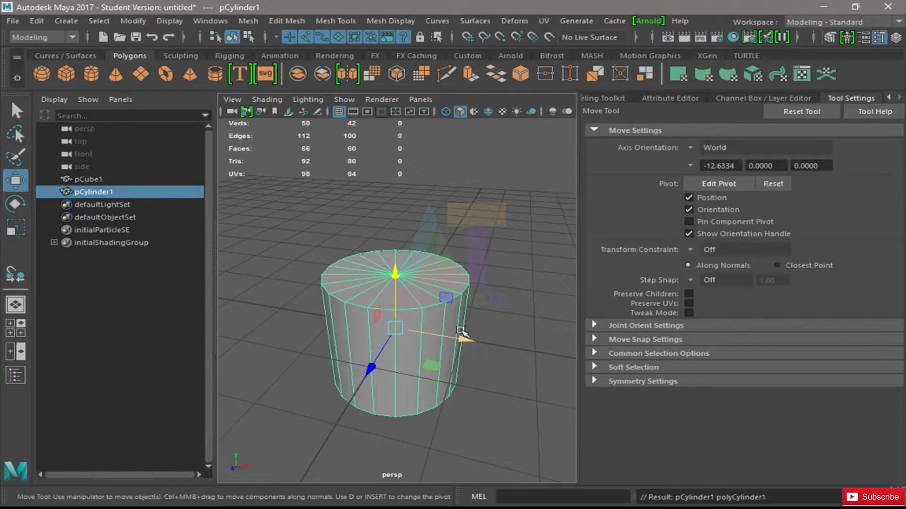
pyautogui.click(480, 257)
pyautogui.keyDown('alt'); pyautogui.moveTo(480, 257); pyautogui.dragTo(415, 257); pyautogui.keyUp('alt')
pyautogui.click(415, 257)
pyautogui.moveTo(358, 238)
pyautogui.mouseDown()
pyautogui.moveTo(359, 202)
pyautogui.moveTo(399, 235)
pyautogui.moveTo(407, 222)
pyautogui.moveTo(401, 159)
pyautogui.moveTo(469, 242)
pyautogui.moveTo(485, 283)
pyautogui.moveTo(491, 238)
pyautogui.mouseUp()
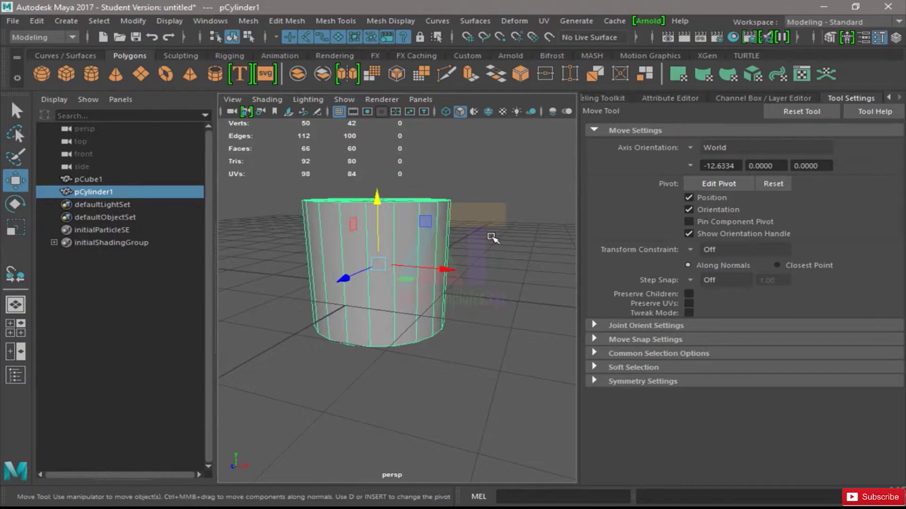
# - Slide pCube1 sideways along X so it sits beside the cylinder
pyautogui.click(244, 197)
pyautogui.click(113, 180)
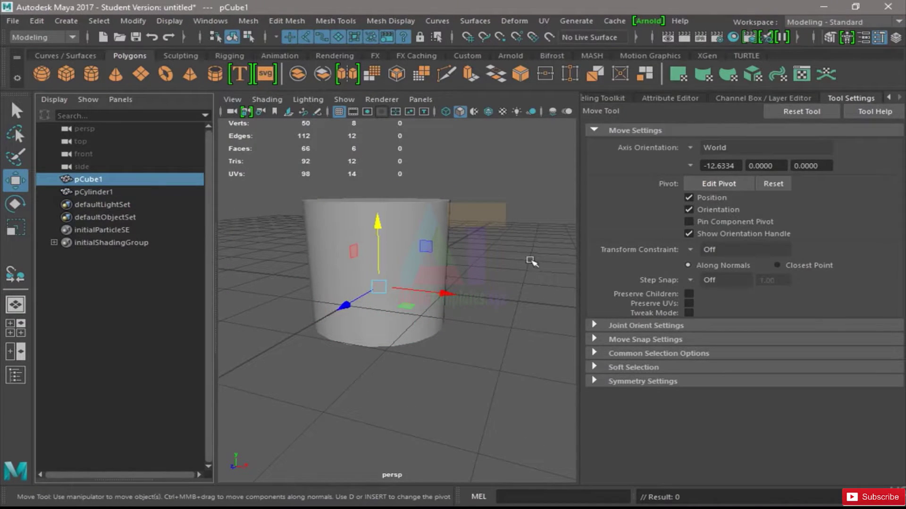
pyautogui.click(496, 209)
pyautogui.click(486, 243)
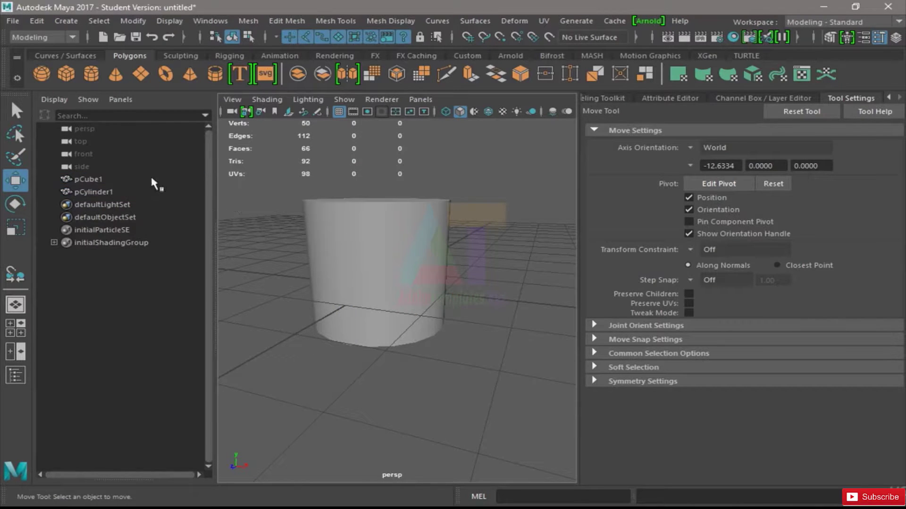
pyautogui.click(150, 181)
pyautogui.moveTo(439, 293); pyautogui.dragTo(552, 305)
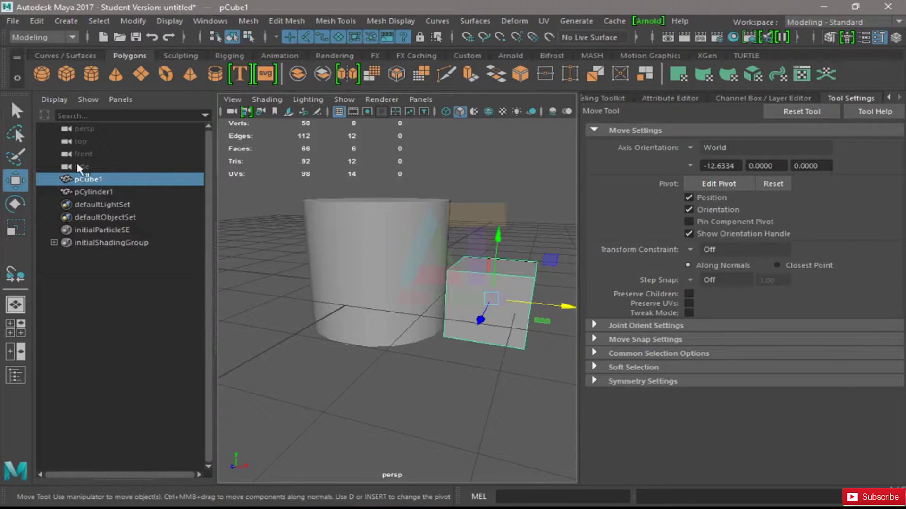
# - Rename pCube1 to Awesome_Cube in the Outliner
pyautogui.doubleClick(88, 180)
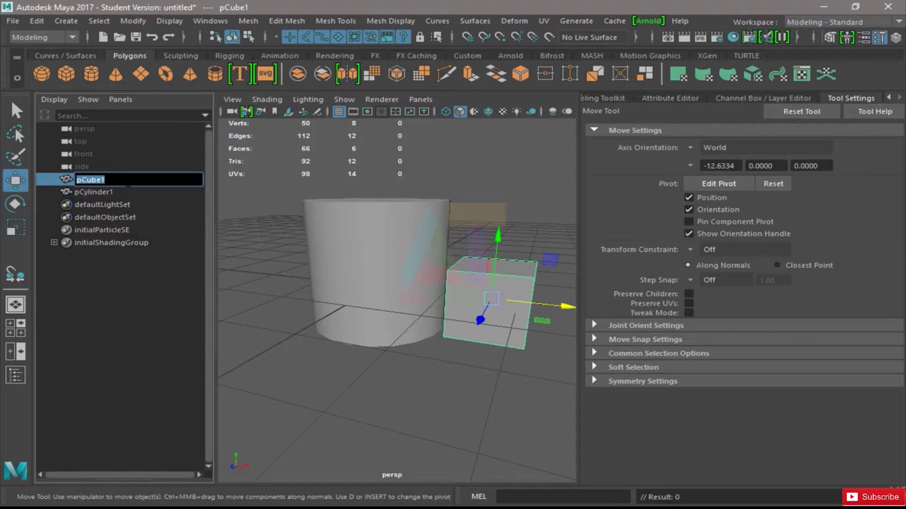
pyautogui.write('cube')
pyautogui.hotkey('ctrl', 'a')
pyautogui.write('A')
pyautogui.write('wesome_Cube')
pyautogui.press('Return')
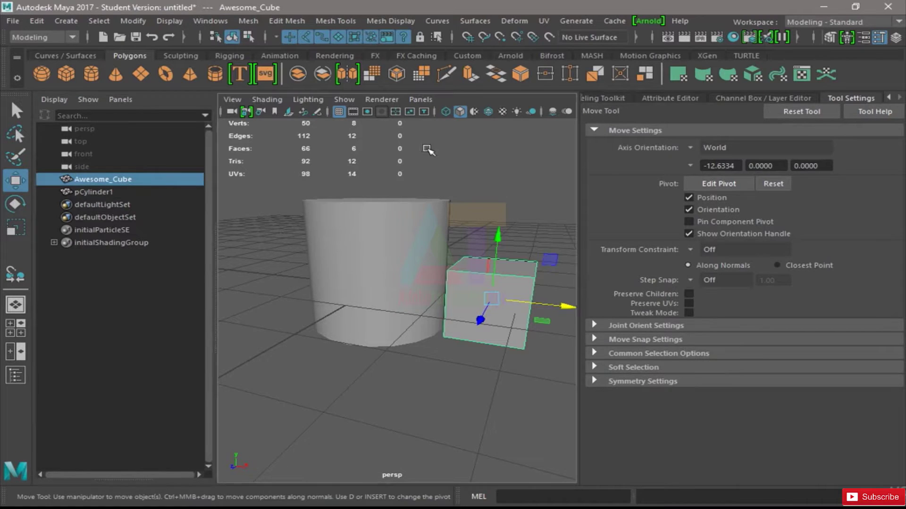
# - Rename pCylinder1 to Awesome_Cilinder through the Channel Box
pyautogui.click(429, 149)
pyautogui.click(405, 226)
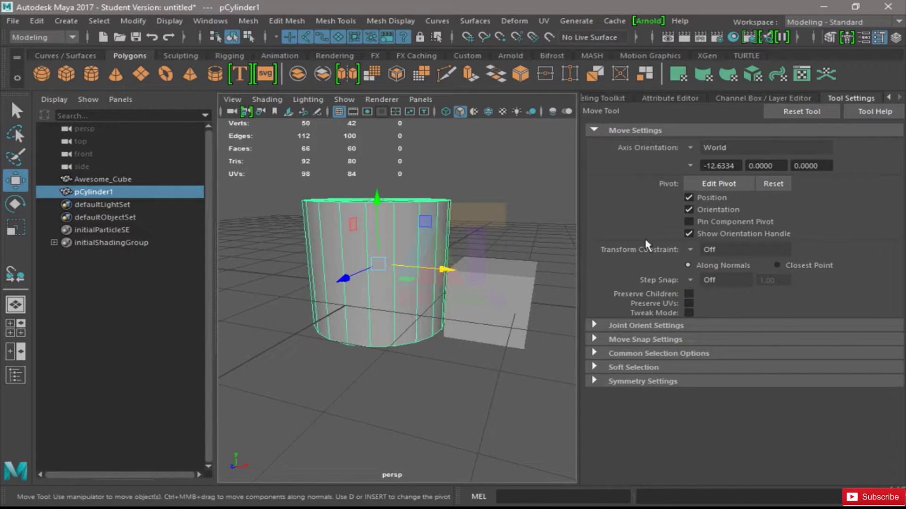
pyautogui.click(762, 99)
pyautogui.doubleClick(648, 124)
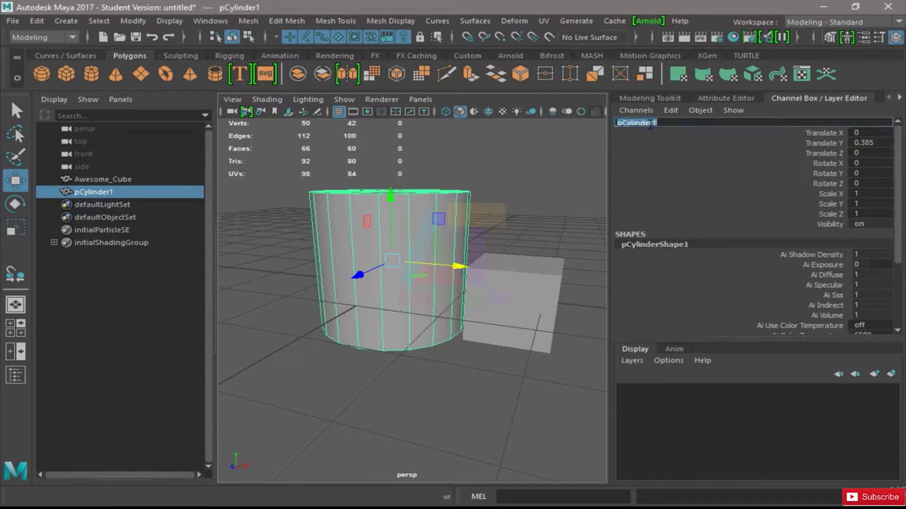
pyautogui.write('a')
pyautogui.write('er')
pyautogui.press('Return')
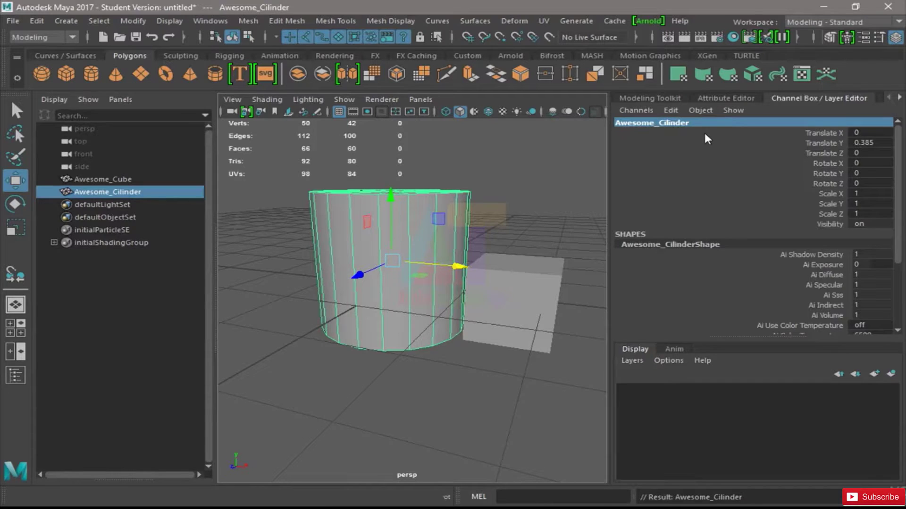
pyautogui.click(539, 178)
# - Marquee-select Awesome_Cube and Awesome_Cilinder together in the perspective viewport
pyautogui.scroll(-3, 469, 216)
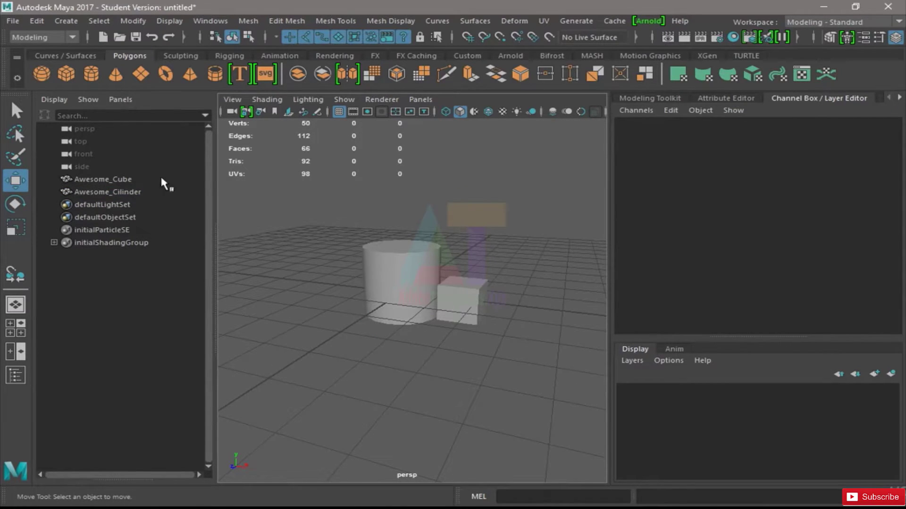
pyautogui.click(144, 195)
pyautogui.click(104, 179)
pyautogui.moveTo(511, 208); pyautogui.dragTo(310, 368)
pyautogui.scroll(2, 546, 203)
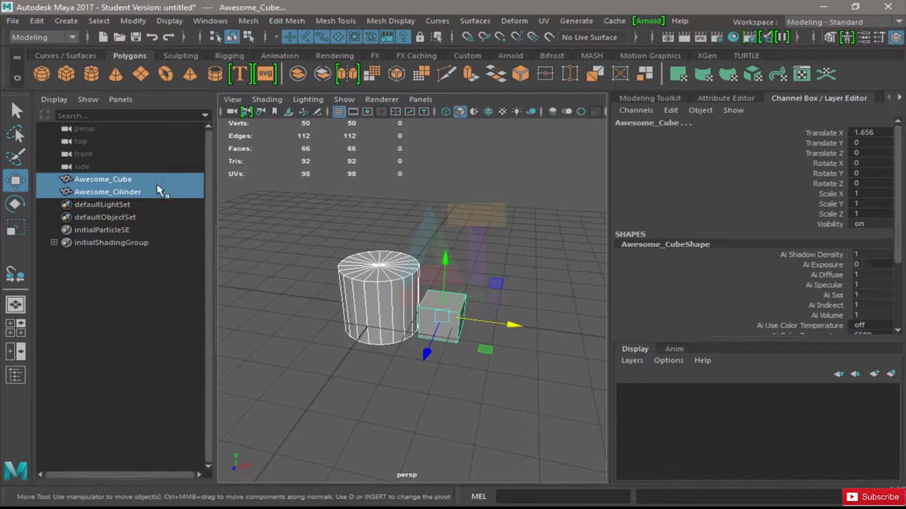
pyautogui.moveTo(511, 217); pyautogui.dragTo(325, 363)
pyautogui.moveTo(313, 217); pyautogui.dragTo(495, 369)
pyautogui.moveTo(495, 369)
pyautogui.mouseDown()
pyautogui.moveTo(308, 204)
pyautogui.moveTo(536, 391)
pyautogui.mouseUp()
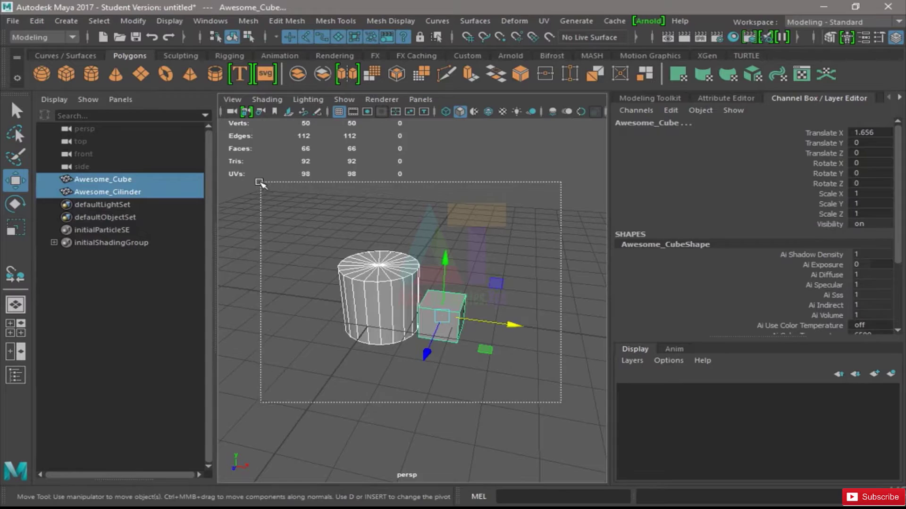
pyautogui.moveTo(255, 179)
pyautogui.mouseDown()
pyautogui.moveTo(565, 426)
pyautogui.moveTo(226, 168)
pyautogui.moveTo(493, 361)
pyautogui.moveTo(524, 362)
pyautogui.mouseUp()
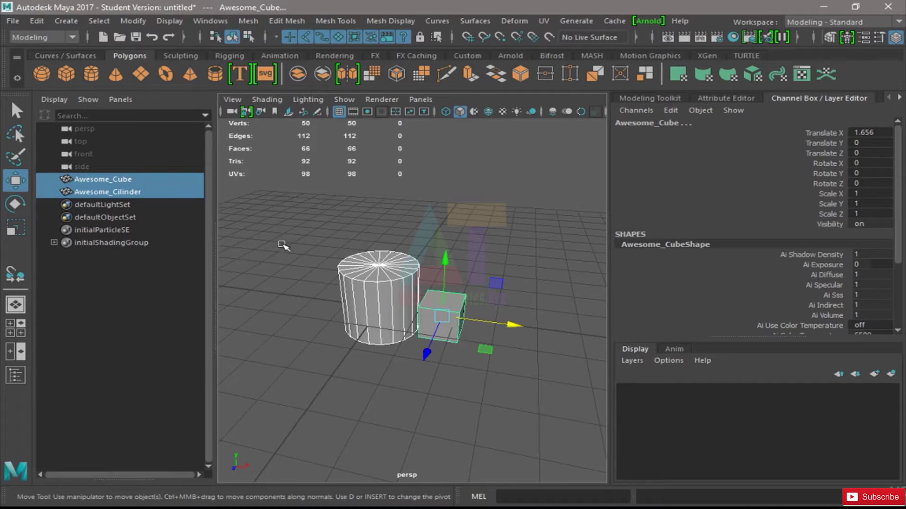
pyautogui.moveTo(287, 214)
pyautogui.mouseDown()
pyautogui.moveTo(485, 333)
pyautogui.moveTo(493, 355)
pyautogui.mouseUp()
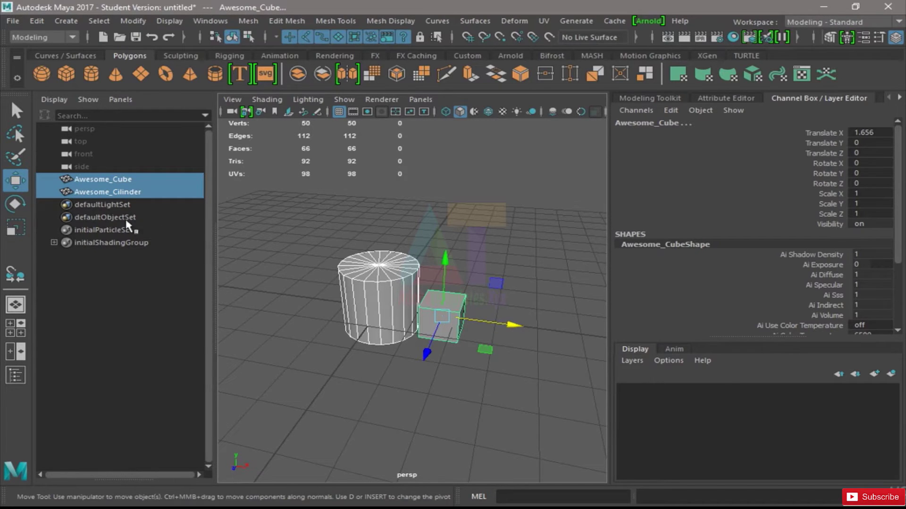